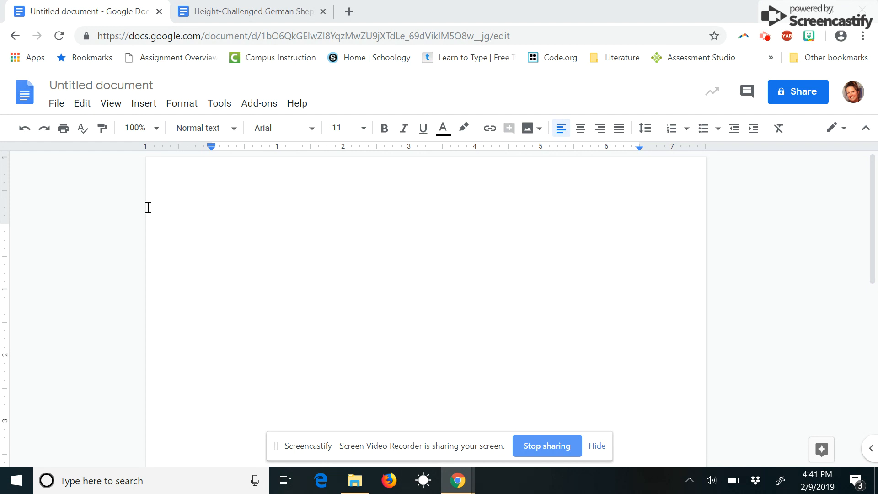
Step: Rename the untitled document to 'MLA Example'
{"action": "left_click", "coordinate": [77, 87]}
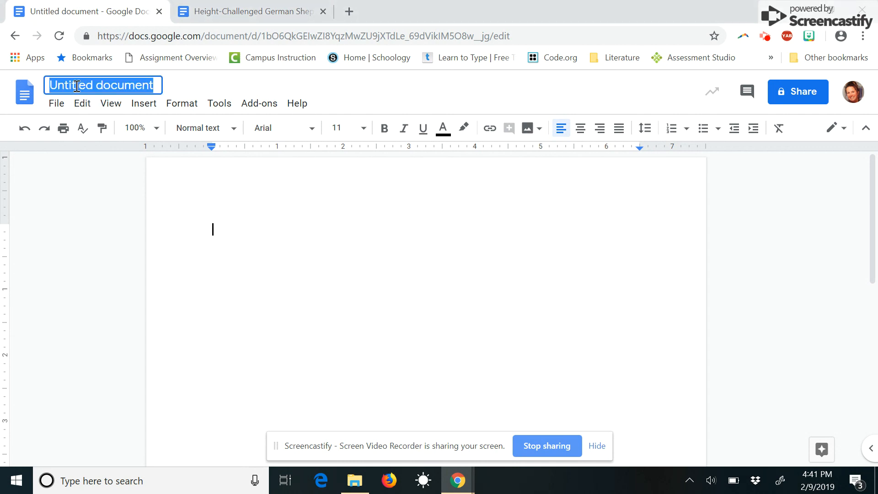
{"action": "type", "text": "MLS"}
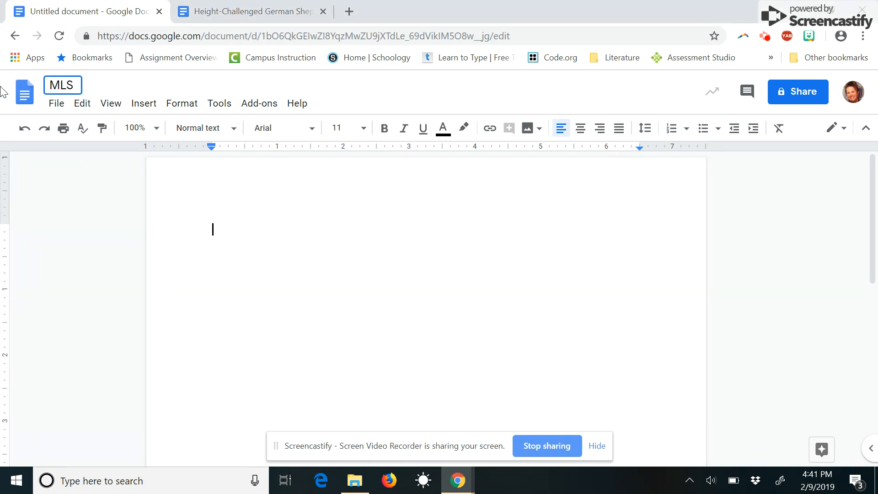
{"action": "key", "text": "BackSpace"}
{"action": "type", "text": "A Example"}
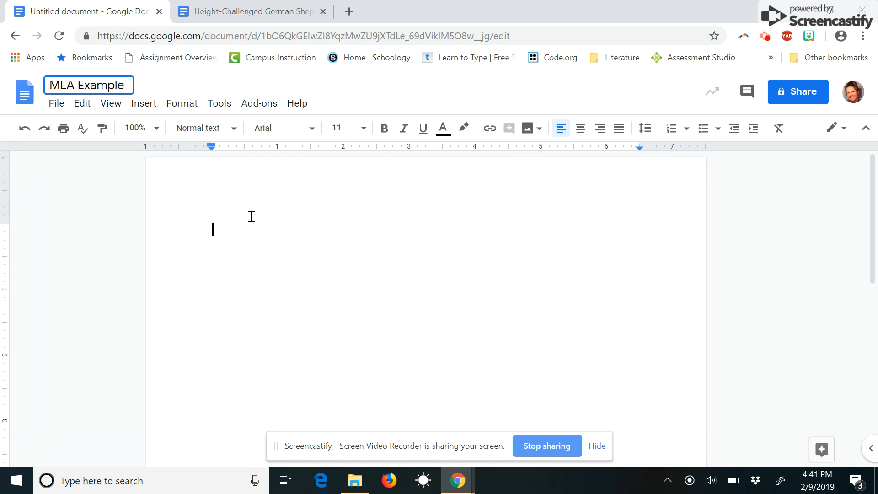
{"action": "left_click", "coordinate": [218, 215]}
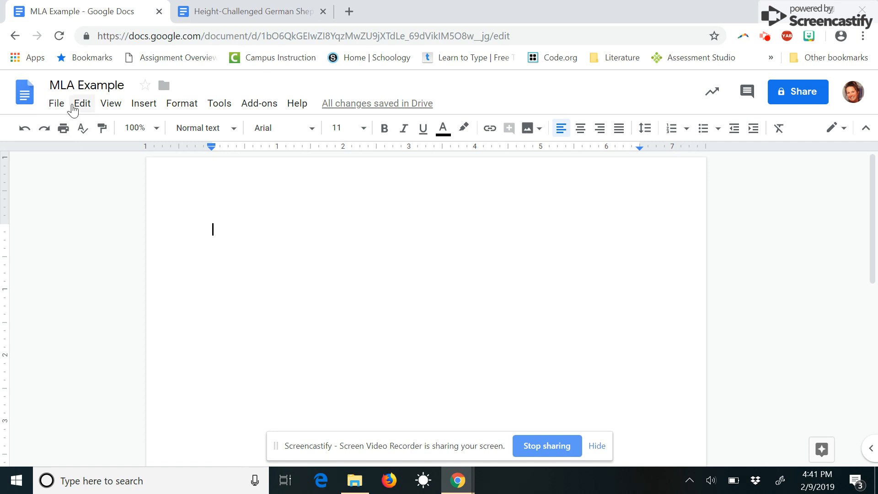
Step: Confirm Letter portrait page setup with 1-inch margins on all four sides
{"action": "left_click", "coordinate": [57, 107]}
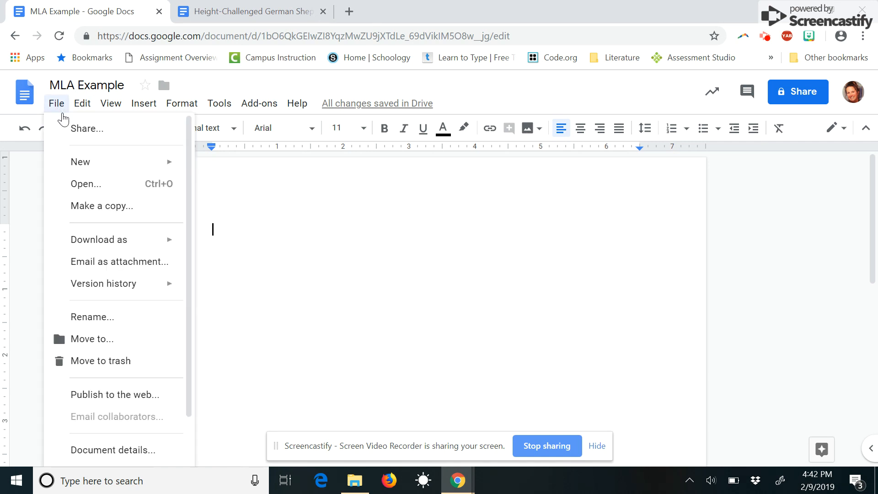
{"action": "scroll", "coordinate": [165, 279], "scroll_direction": "down", "scroll_amount": 2}
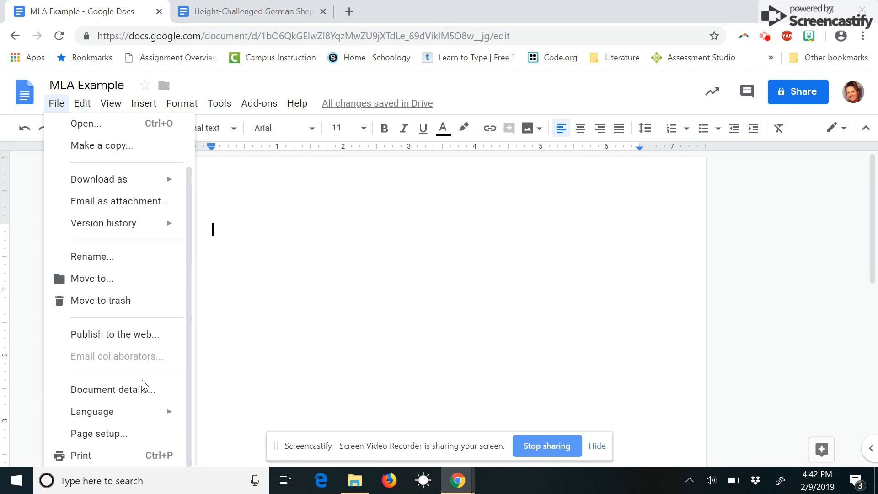
{"action": "left_click", "coordinate": [130, 438]}
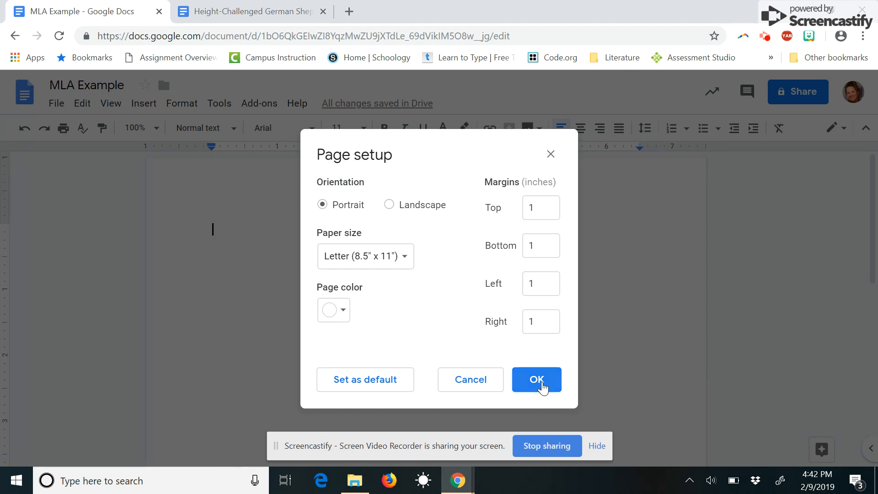
{"action": "left_click", "coordinate": [536, 380]}
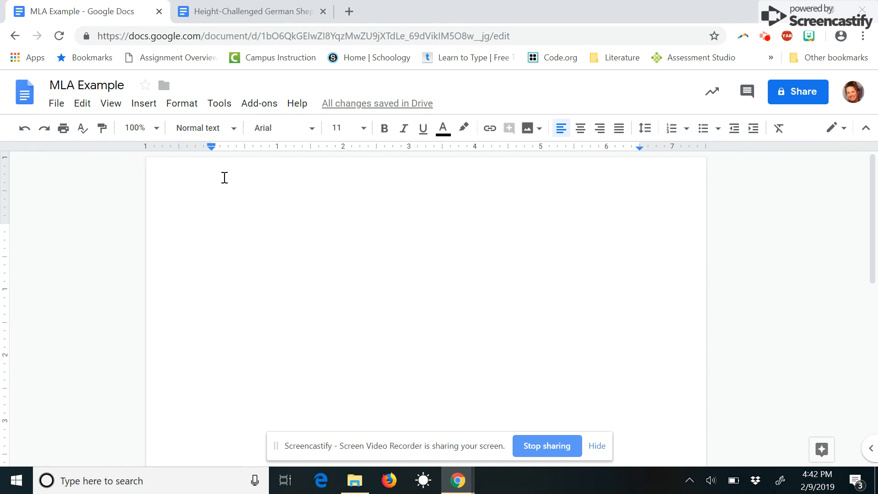
Step: Apply Double line spacing through Format > Line spacing
{"action": "left_click", "coordinate": [186, 106]}
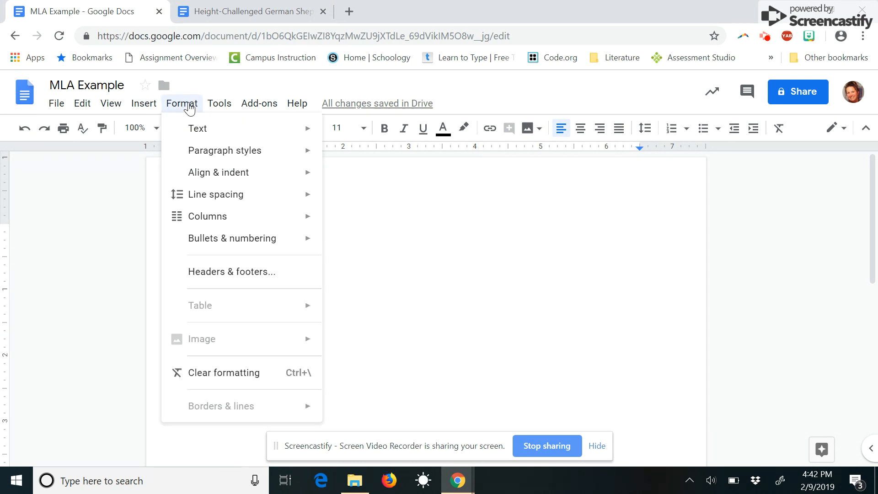
{"action": "mouse_move", "coordinate": [300, 194]}
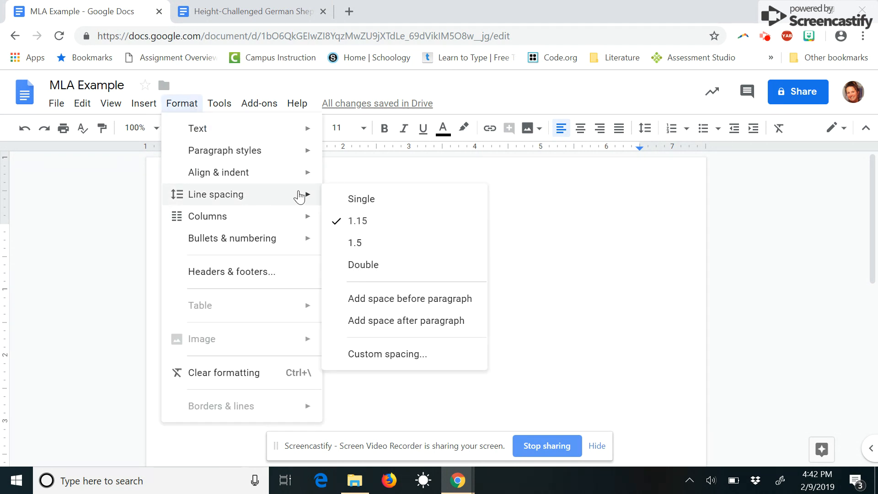
{"action": "left_click", "coordinate": [376, 272]}
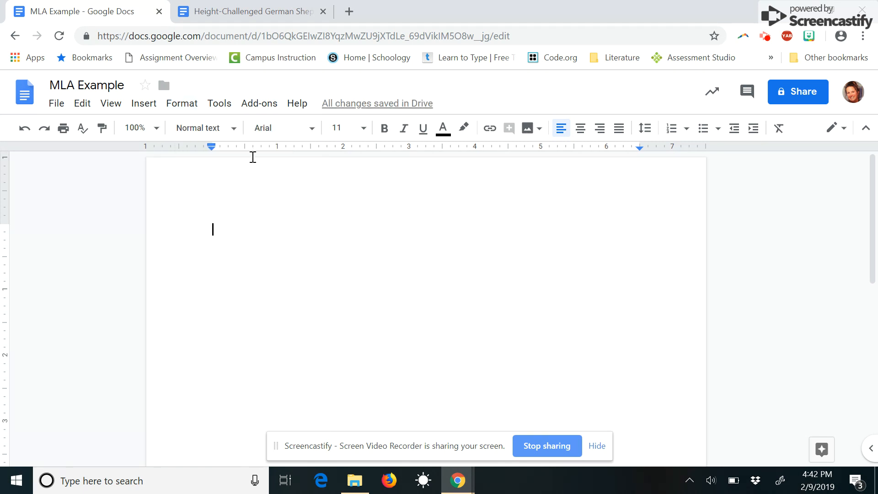
Step: Switch the font to Times New Roman and the font size to 12
{"action": "left_click", "coordinate": [312, 134]}
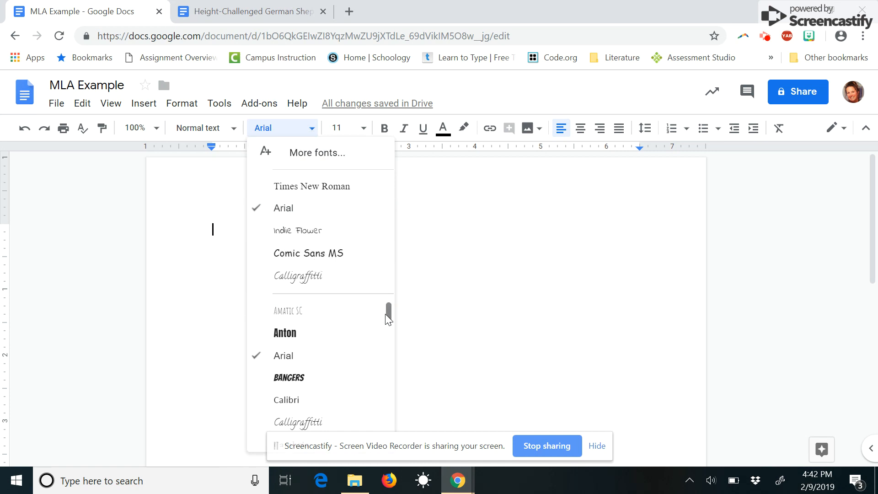
{"action": "left_click_drag", "start_coordinate": [386, 310], "coordinate": [389, 429]}
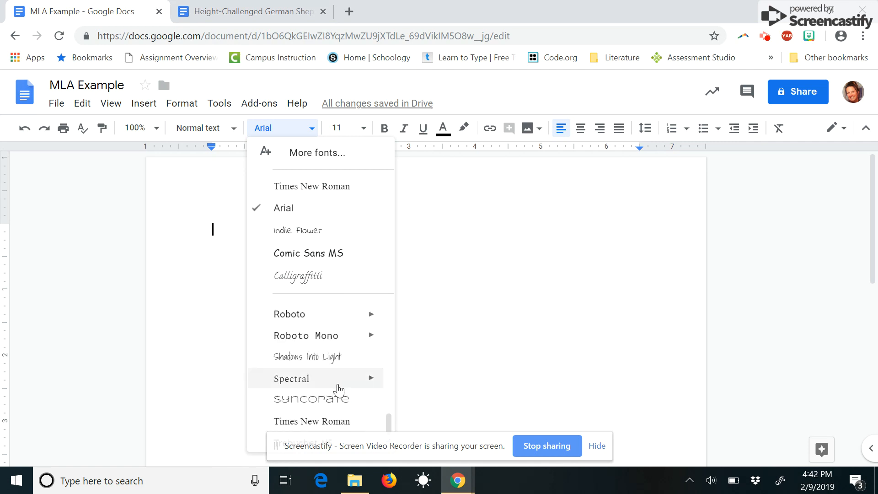
{"action": "scroll", "coordinate": [337, 388], "scroll_direction": "down", "scroll_amount": 1}
{"action": "left_click", "coordinate": [329, 371]}
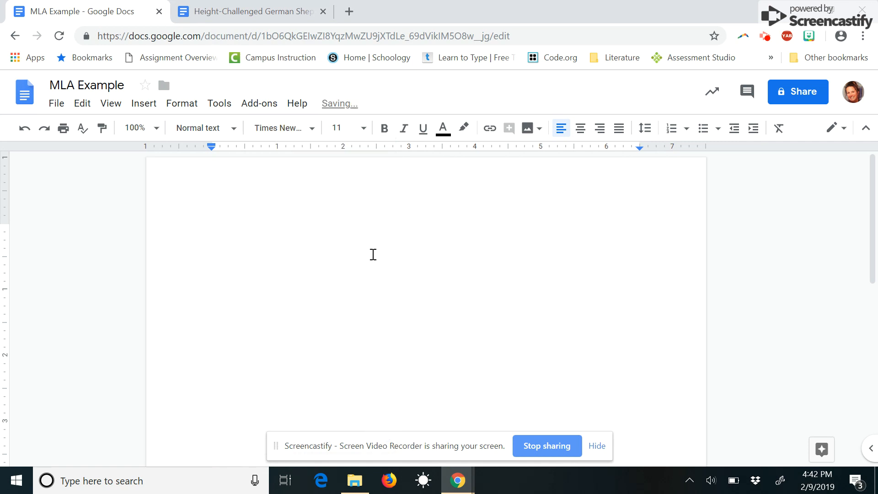
{"action": "left_click", "coordinate": [365, 130]}
{"action": "left_click", "coordinate": [347, 242]}
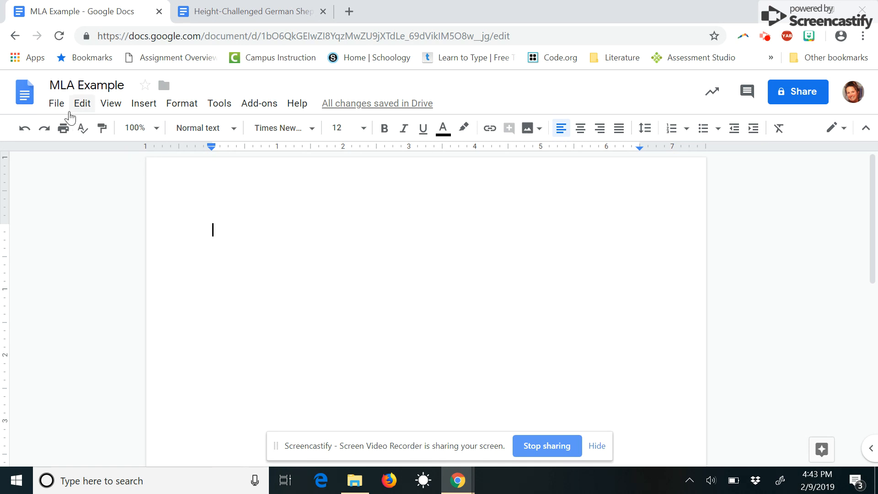
Step: Insert a header containing the author's last name, right-aligned
{"action": "left_click", "coordinate": [139, 106]}
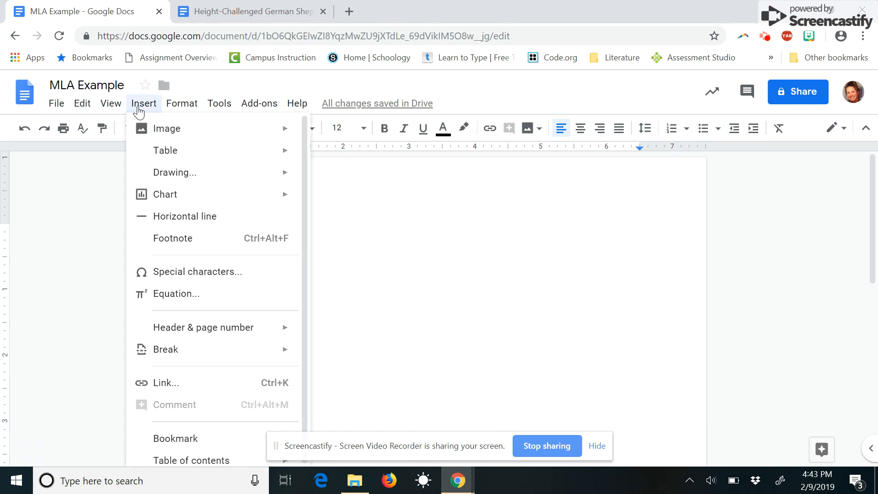
{"action": "mouse_move", "coordinate": [206, 326]}
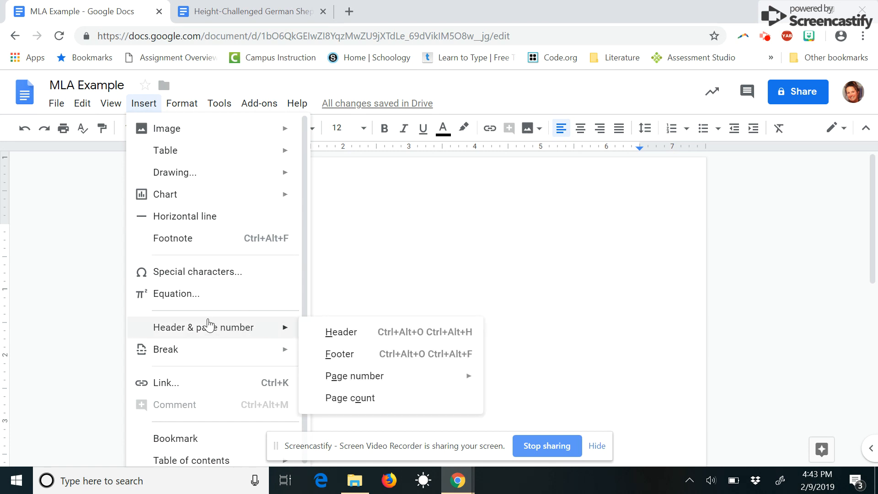
{"action": "left_click", "coordinate": [341, 338]}
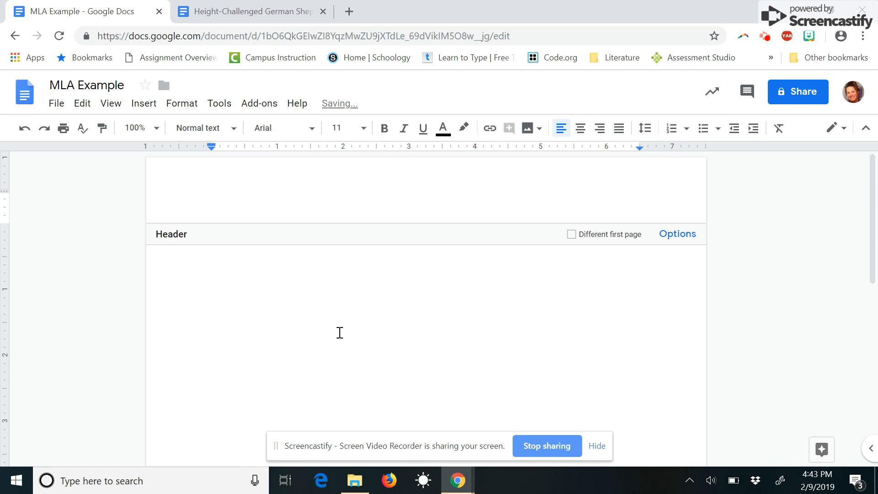
{"action": "type", "text": "Rogers"}
{"action": "left_click", "coordinate": [600, 133]}
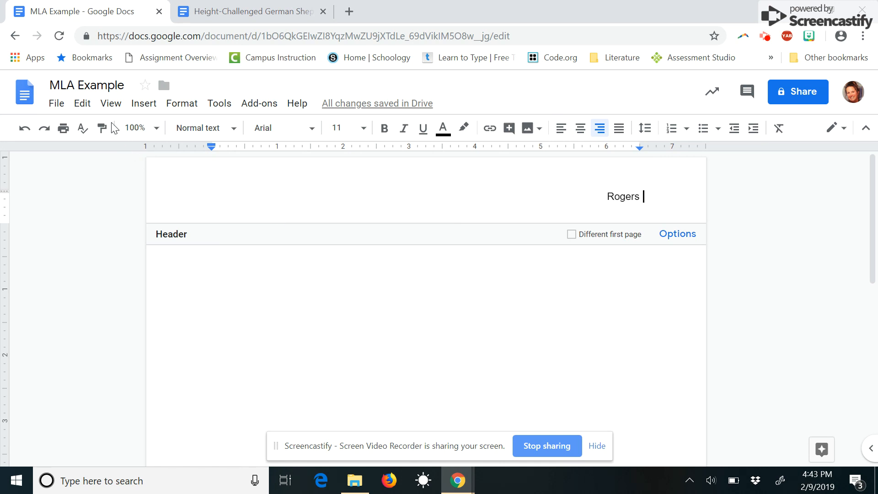
Step: Insert a top-right page number so 1 follows the last name in the header
{"action": "left_click", "coordinate": [144, 107]}
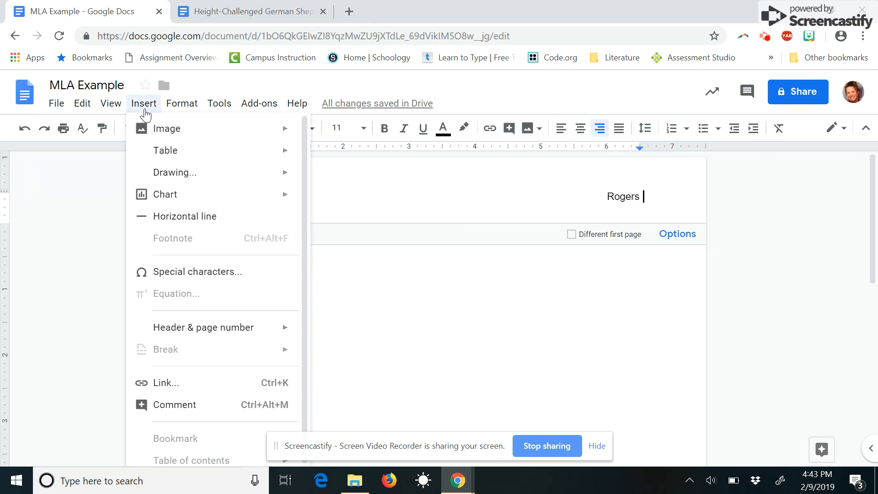
{"action": "mouse_move", "coordinate": [258, 327]}
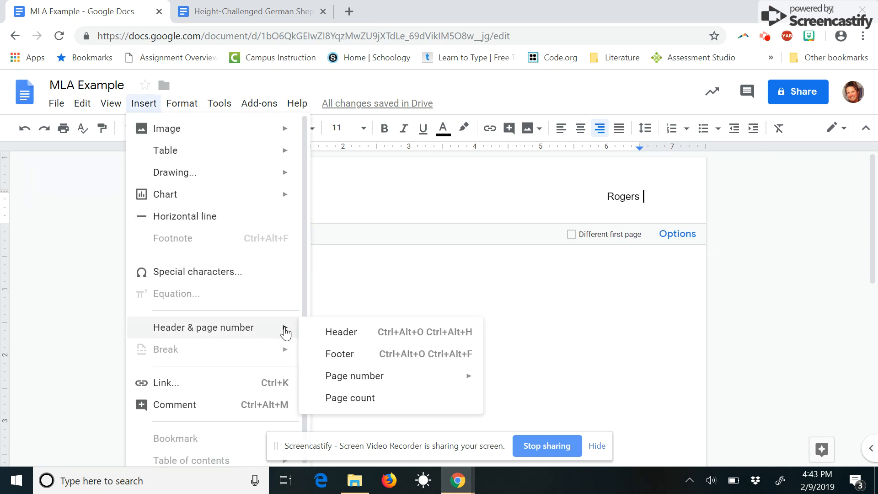
{"action": "mouse_move", "coordinate": [451, 386]}
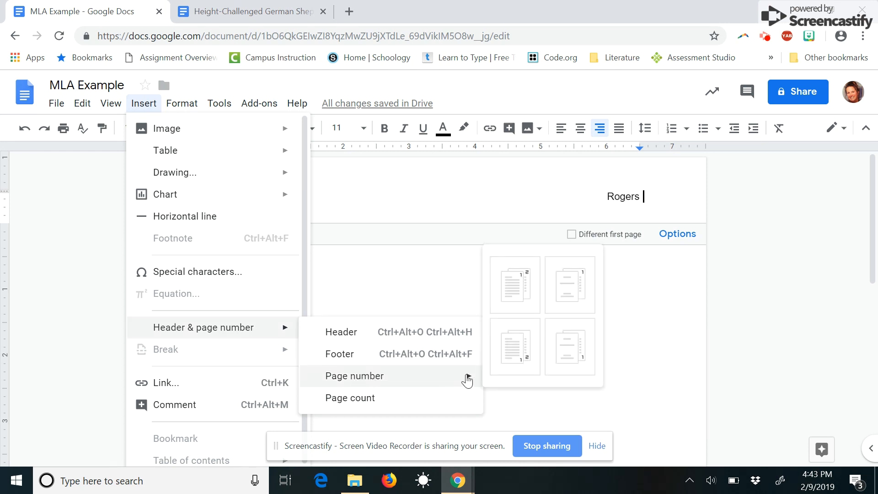
{"action": "left_click", "coordinate": [516, 291]}
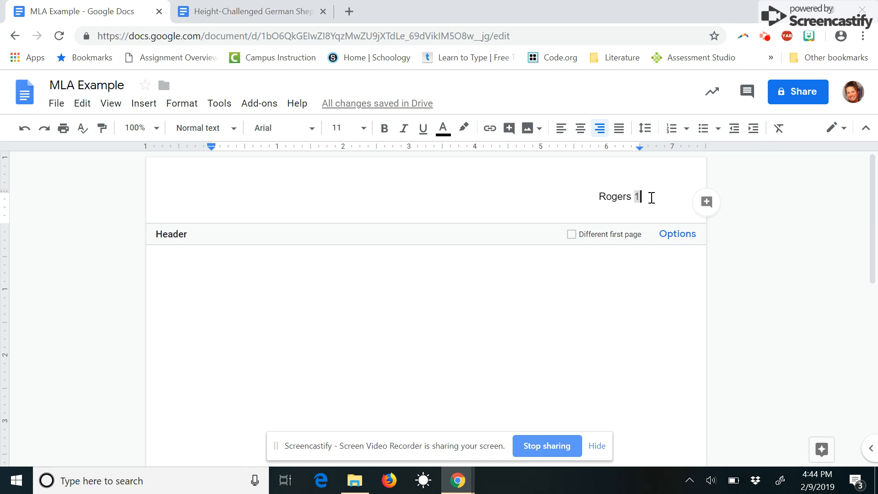
Step: Format the header text as Times New Roman size 12, then return to the body
{"action": "left_click_drag", "start_coordinate": [649, 195], "coordinate": [586, 192]}
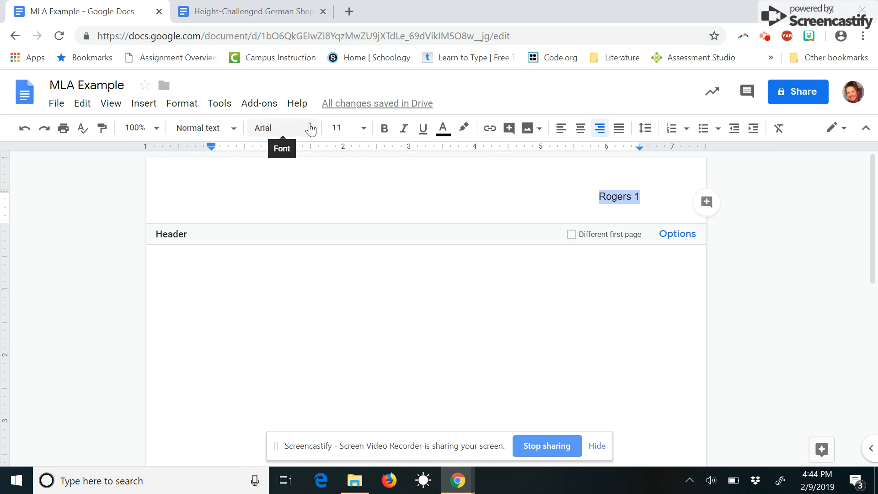
{"action": "left_click", "coordinate": [313, 132]}
{"action": "left_click", "coordinate": [312, 186]}
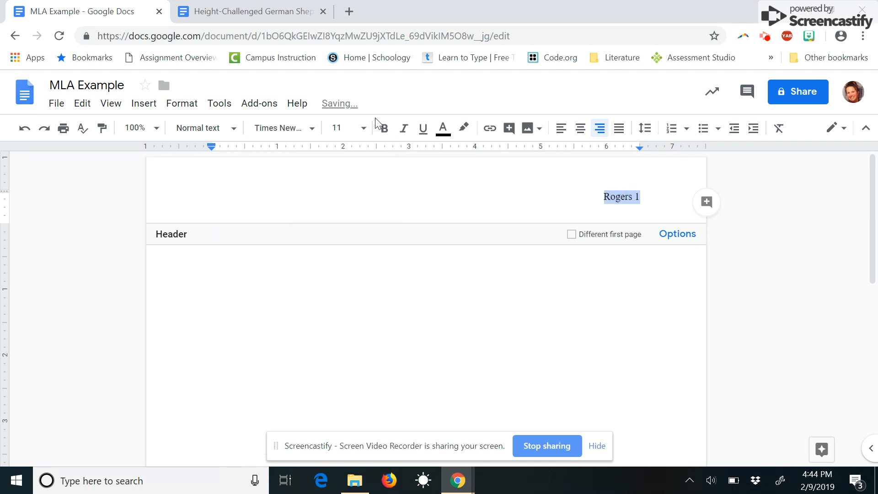
{"action": "left_click", "coordinate": [363, 130]}
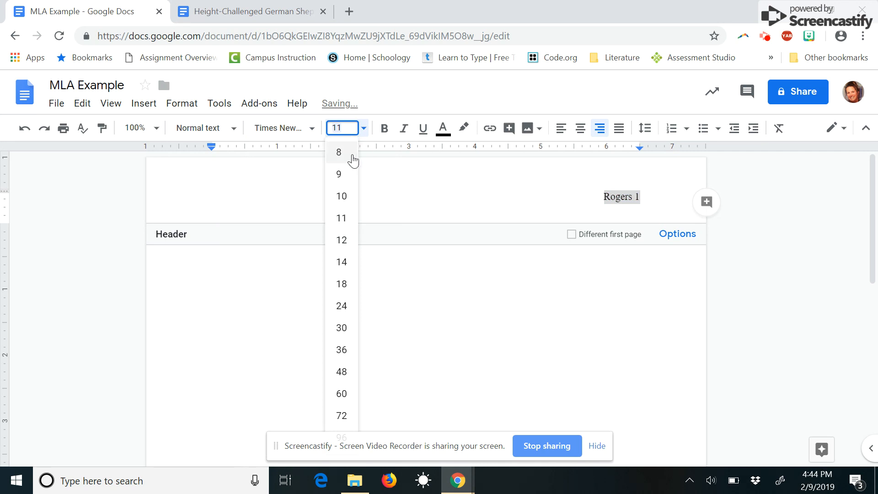
{"action": "left_click", "coordinate": [343, 246]}
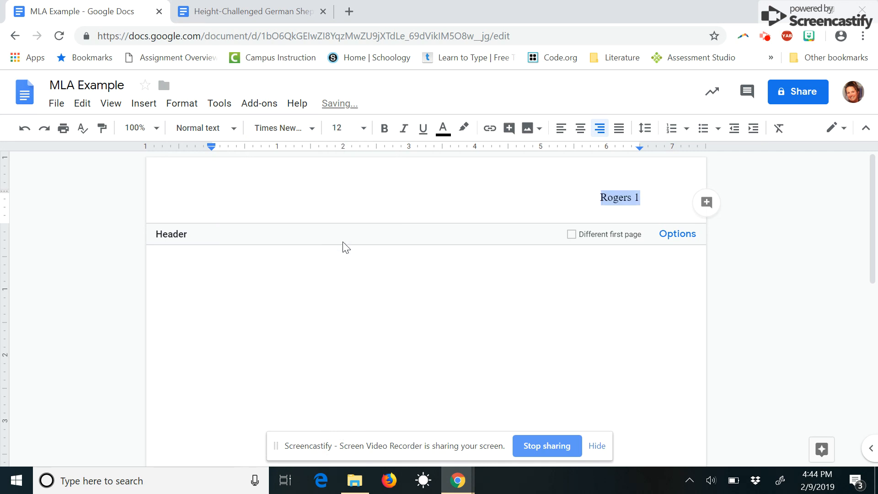
{"action": "left_click", "coordinate": [176, 268]}
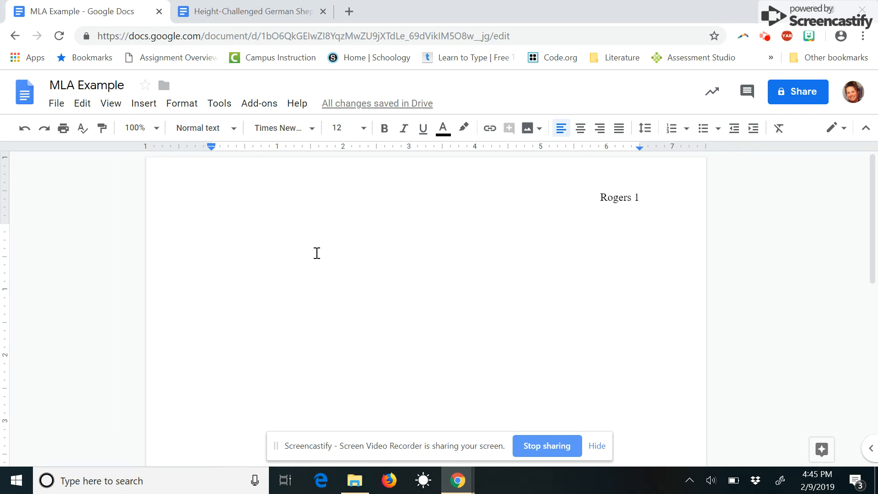
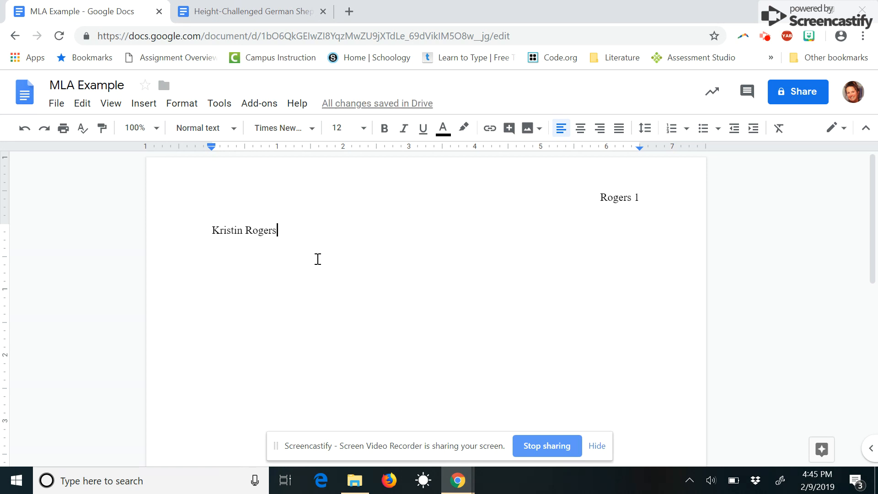
Step: Type the student's name, teacher's name, 'Technology 6' and '9 February 2019' on separate lines
{"action": "key", "text": "Return"}
{"action": "type", "text": "Mrs. Rogers"}
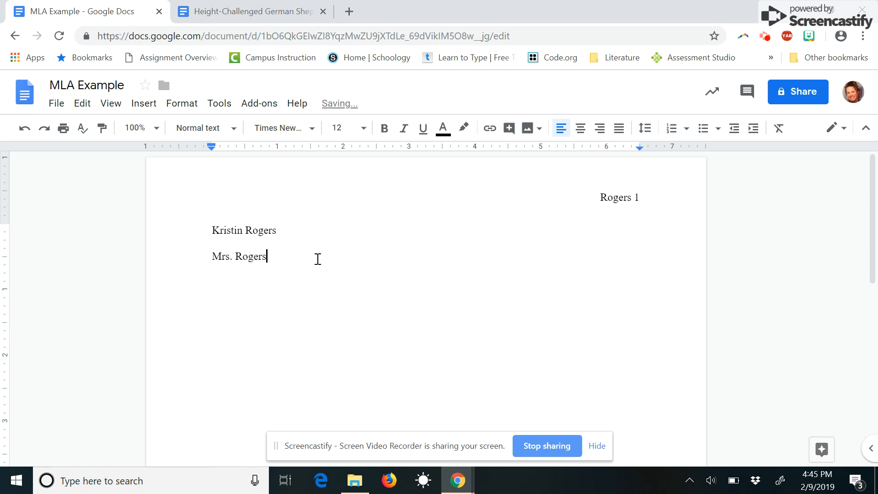
{"action": "key", "text": "Return"}
{"action": "type", "text": "Technology 6"}
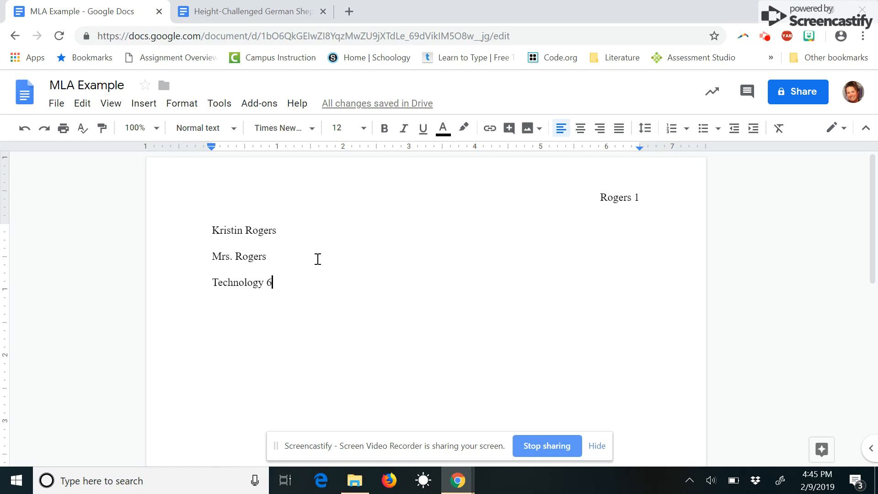
{"action": "key", "text": "Return"}
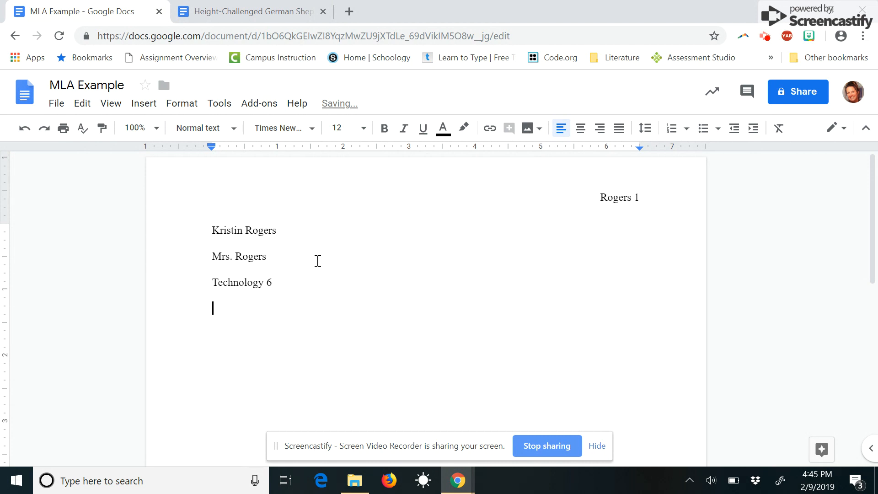
{"action": "type", "text": "9 February"}
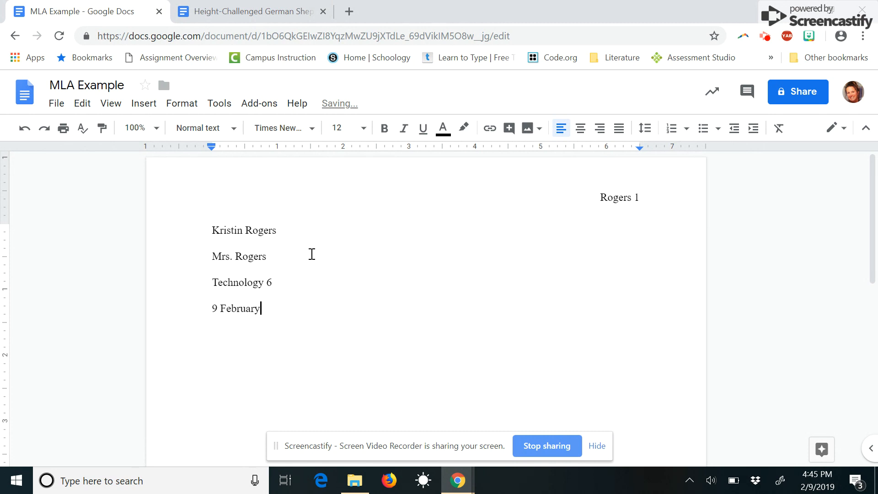
{"action": "type", "text": " 2019"}
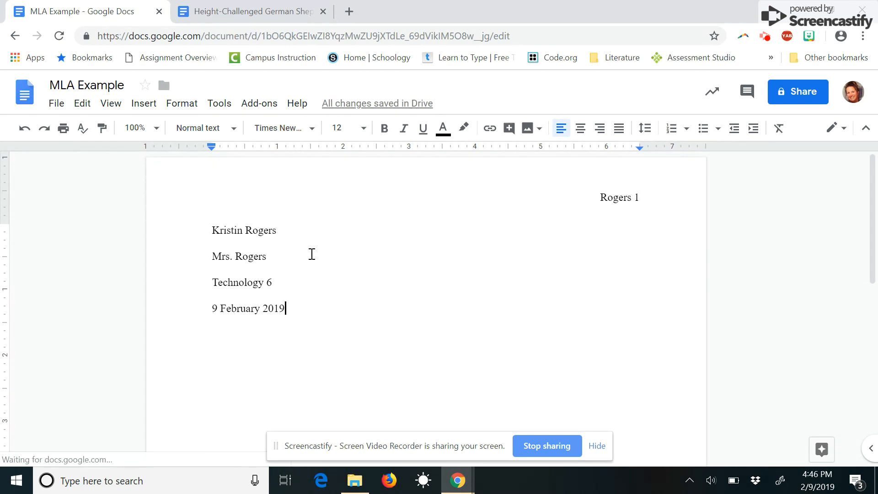
{"action": "key", "text": "Return"}
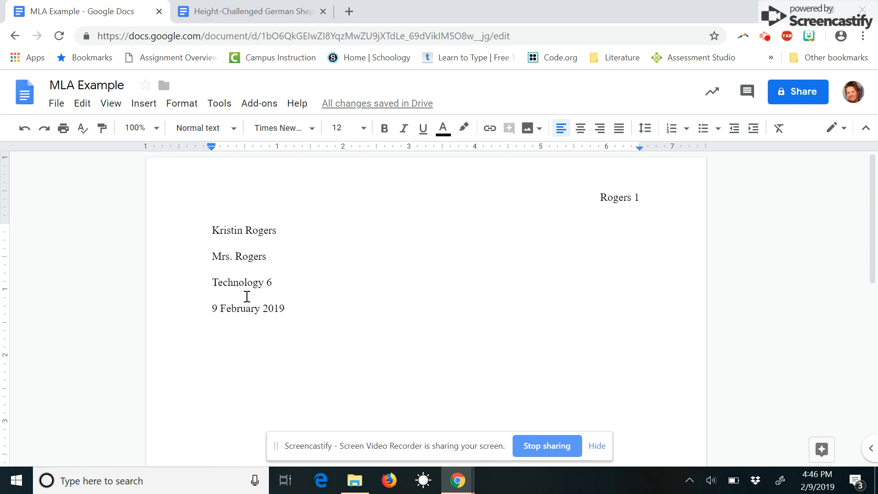
Step: Type the centered title 'Yaks' and left-align the new line below it
{"action": "type", "text": "Yaks"}
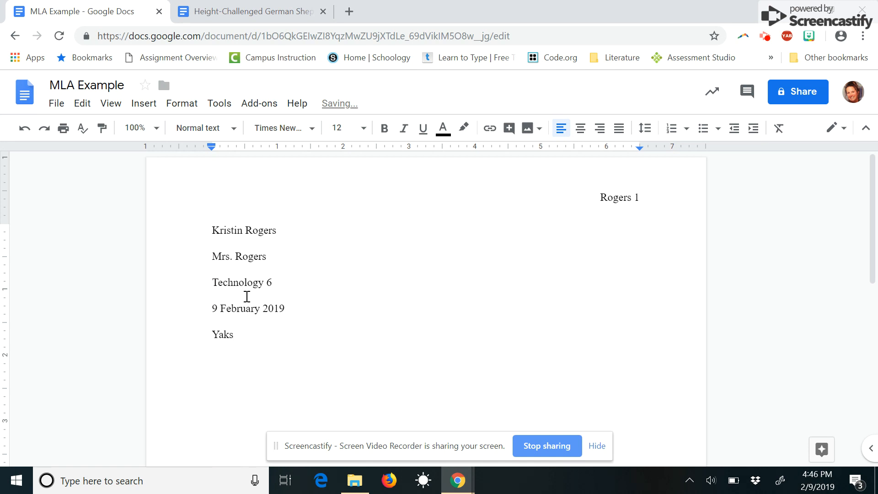
{"action": "left_click", "coordinate": [581, 129]}
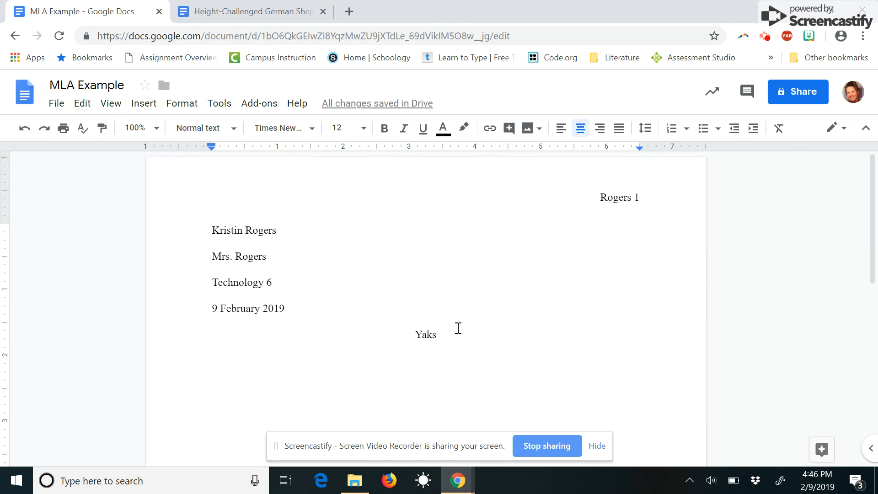
{"action": "key", "text": "Return"}
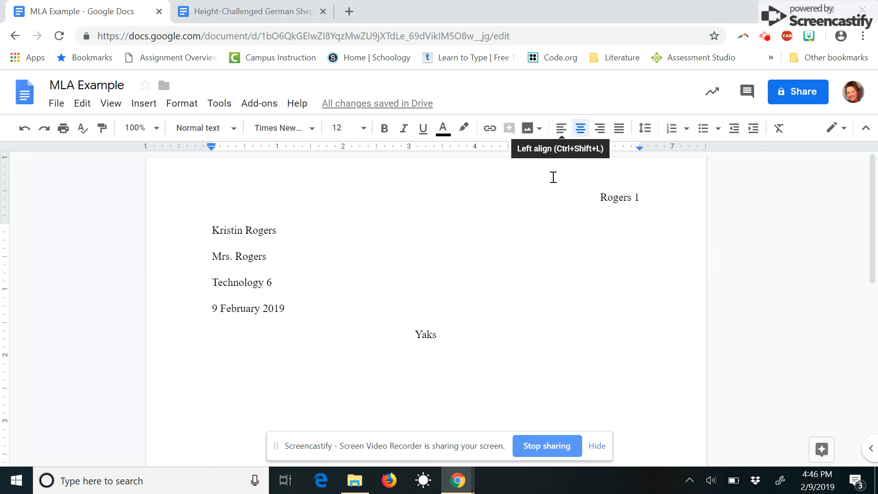
{"action": "left_click", "coordinate": [561, 132]}
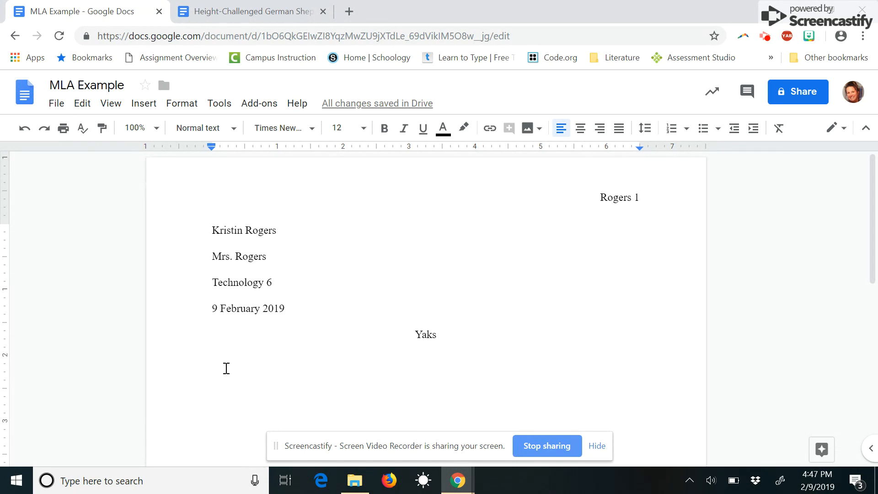
Step: Type the indented paragraph starting 'Yaks are interesting animals.' and begin a new line
{"action": "key", "text": "Tab"}
{"action": "type", "text": "Yaks "}
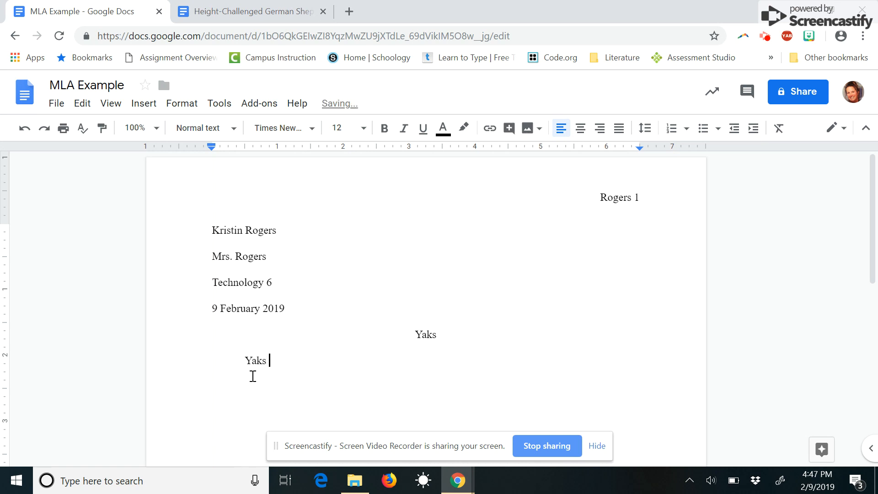
{"action": "type", "text": "are interesting"}
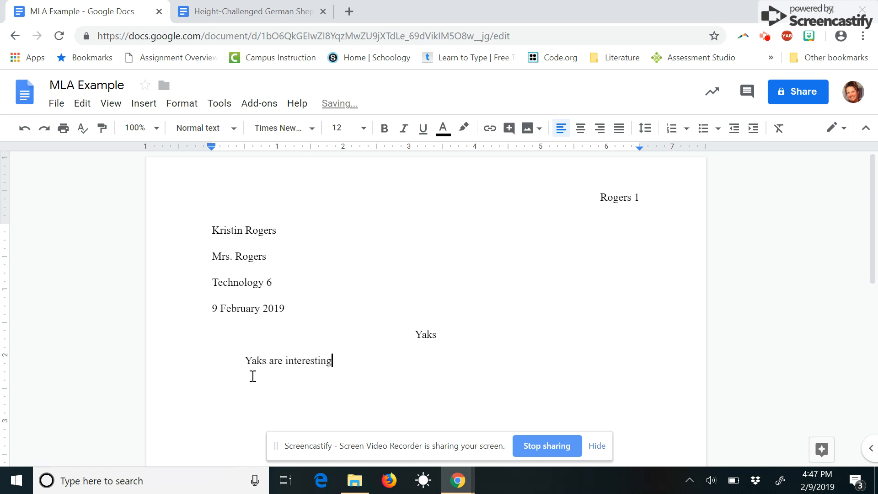
{"action": "type", "text": " animals.  They ha"}
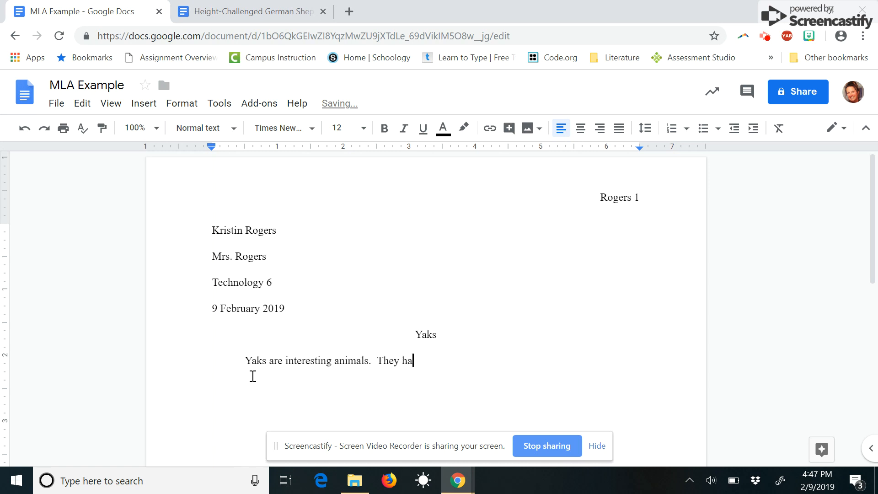
{"action": "type", "text": "ve long shaggy hai"}
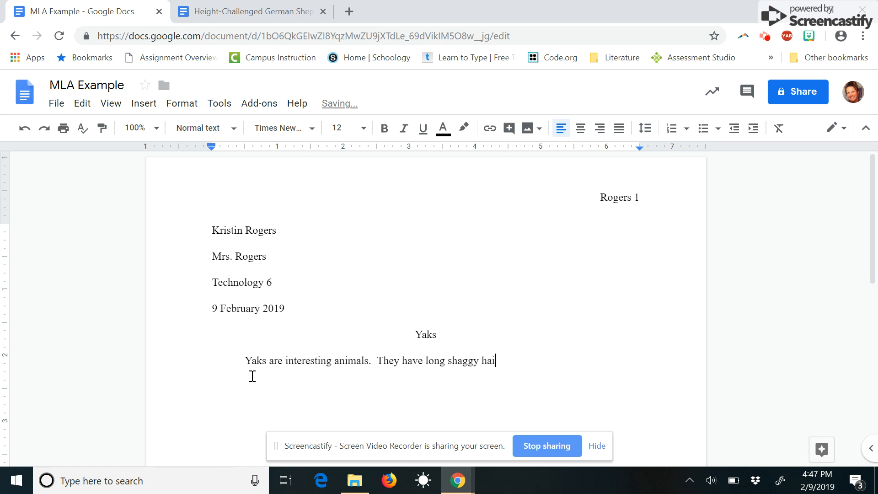
{"action": "type", "text": "r and look like a cow "}
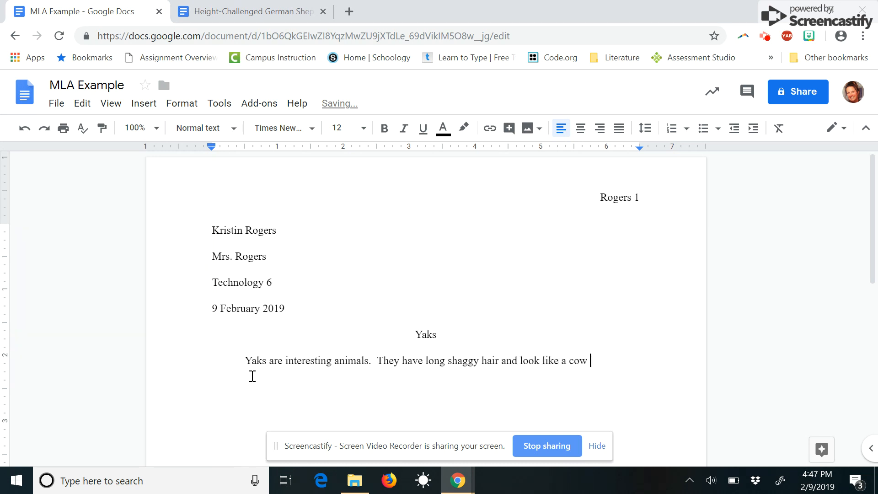
{"action": "type", "text": "that needs a good "}
{"action": "type", "text": "haircut."}
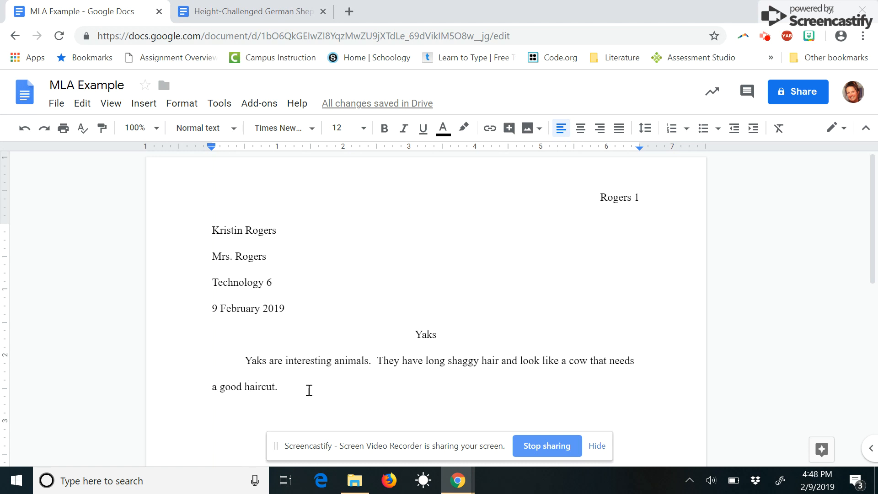
{"action": "type", "text": "aircut. Adlfdsfka;skflajsfdlasjdfa"}
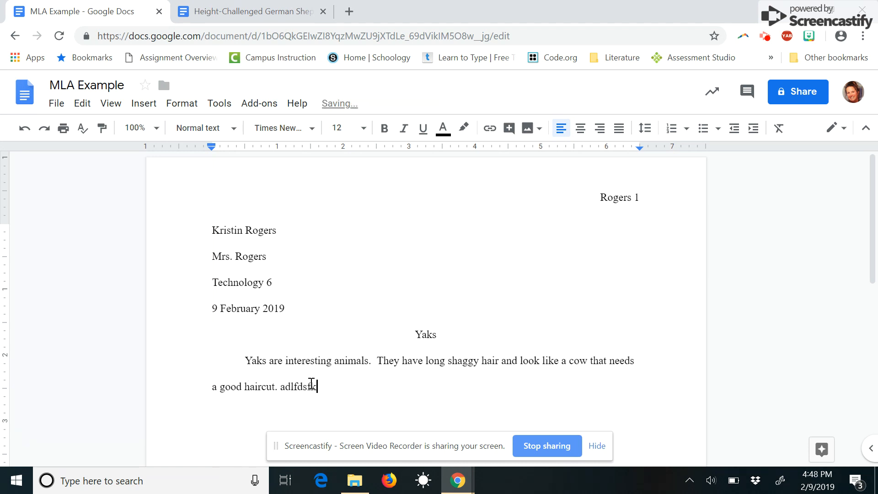
{"action": "type", "text": " asdfasfasgfasfasjf"}
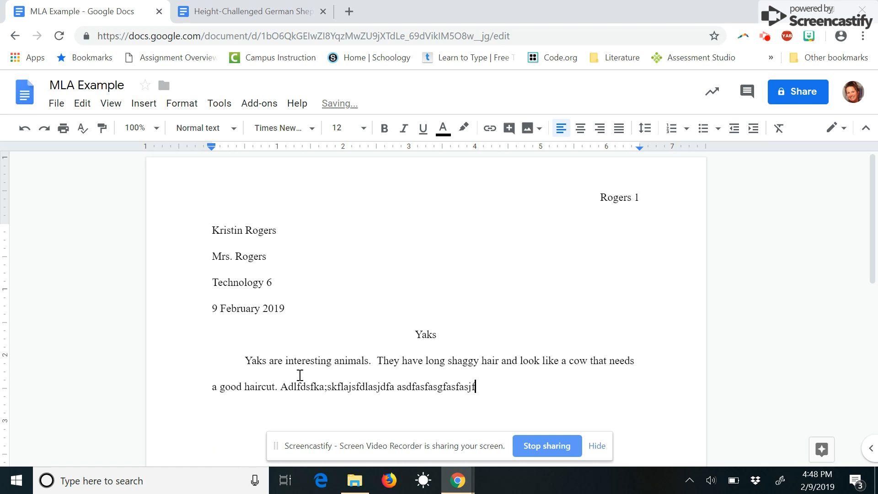
{"action": "type", "text": "al;skjf;laksfasdfsdfasfasfasfafs"}
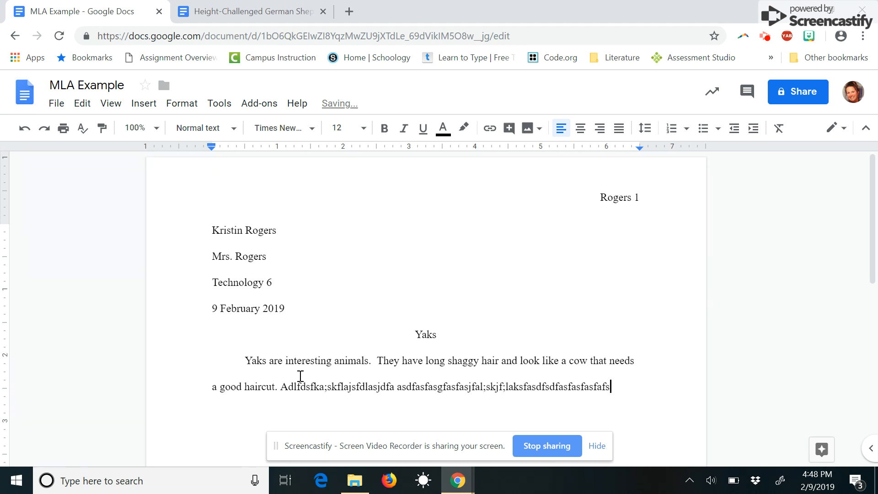
{"action": "type", "text": "."}
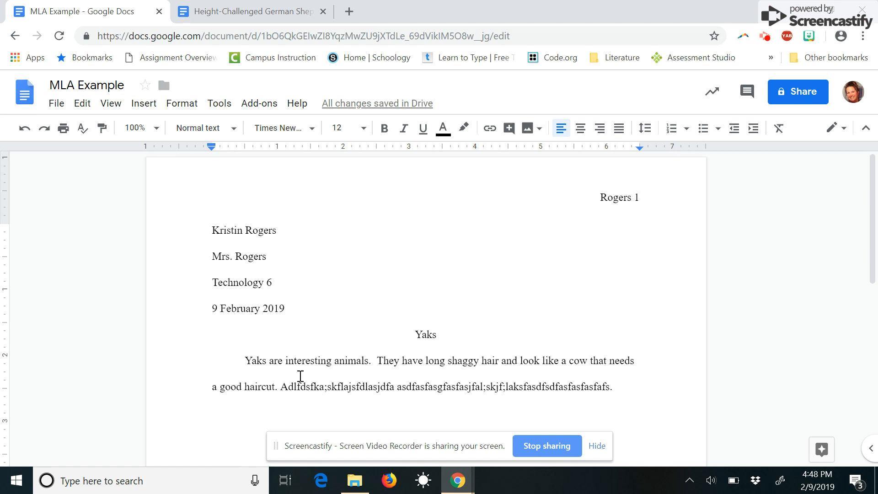
{"action": "key", "text": "Return"}
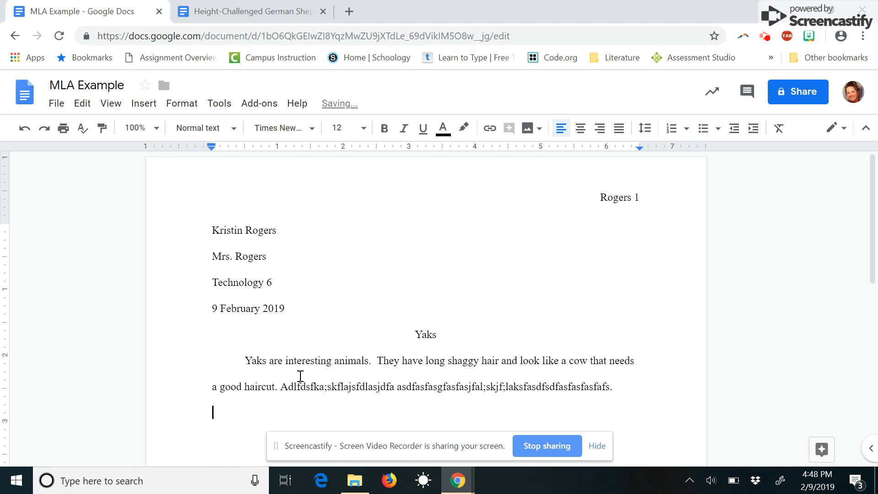